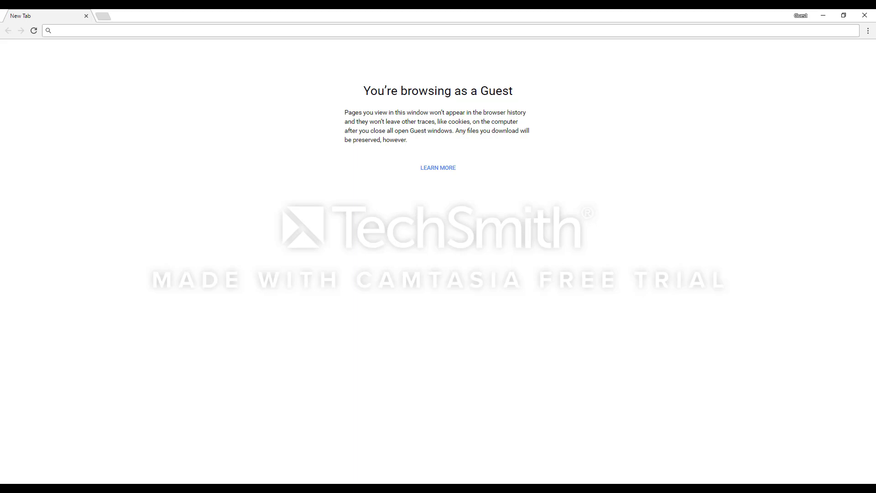
- Run a Google search for 'pulse secure' from the Chrome address bar
{"action": "left_click", "coordinate": [306, 31]}
{"action": "type", "text": "pulse secu"}
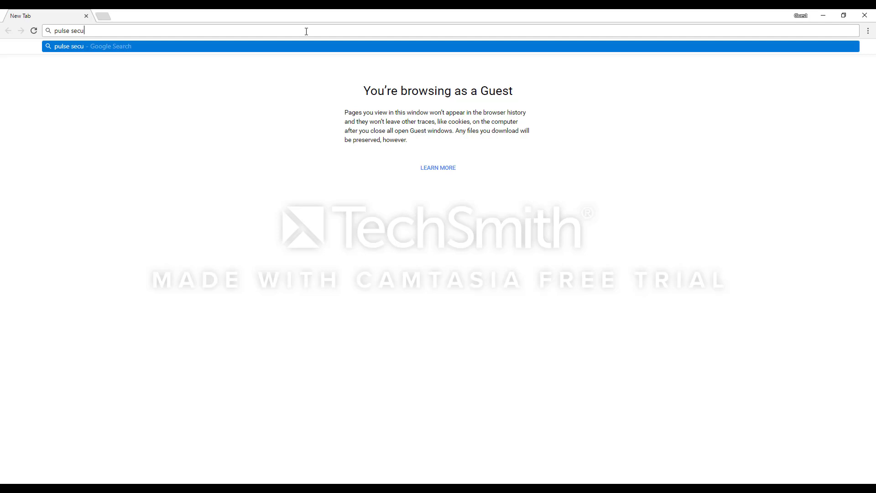
{"action": "type", "text": "re"}
{"action": "key", "text": "Return"}
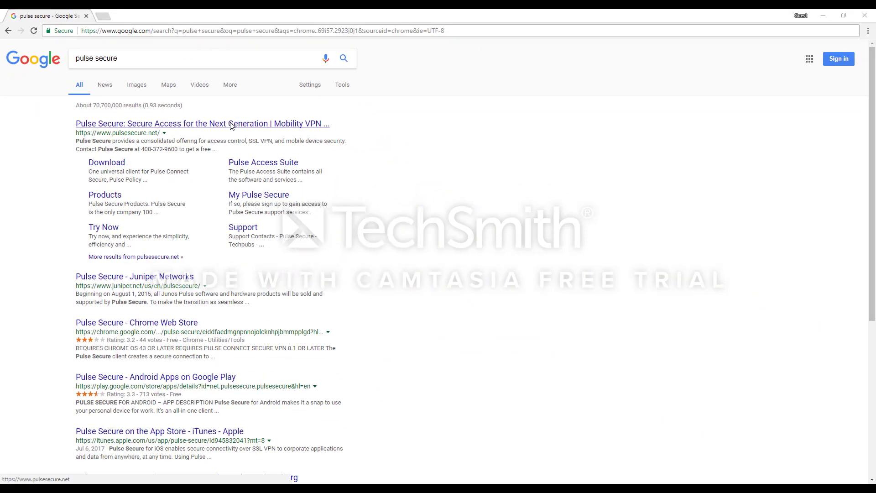
- Go from the pulsesecure.net result through TRY NOW to the Pulse Client download request form
{"action": "left_click", "coordinate": [231, 124]}
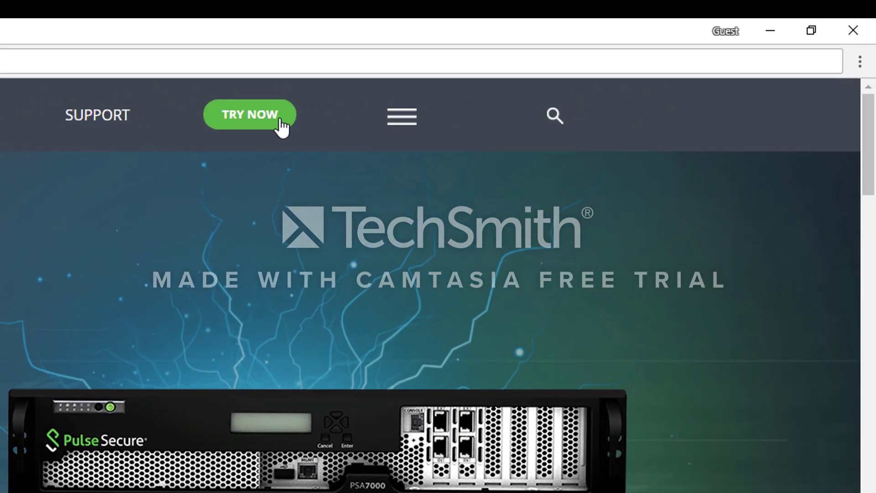
{"action": "left_click", "coordinate": [281, 121]}
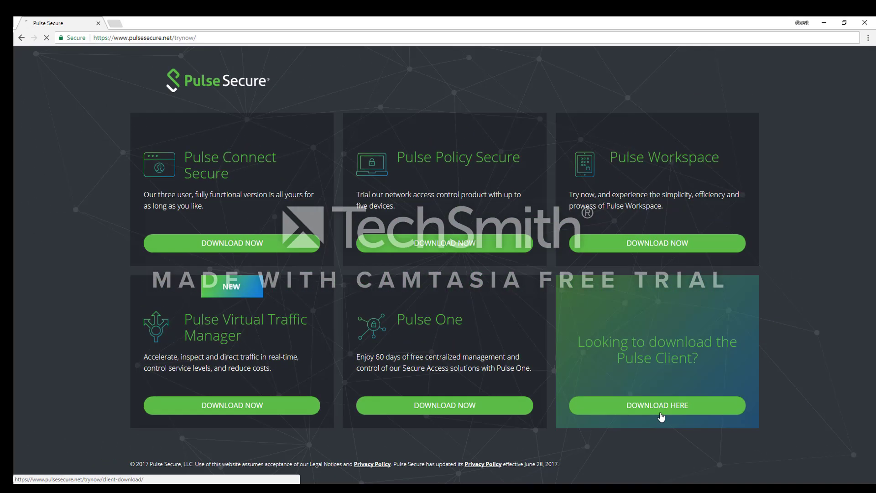
{"action": "left_click", "coordinate": [546, 374]}
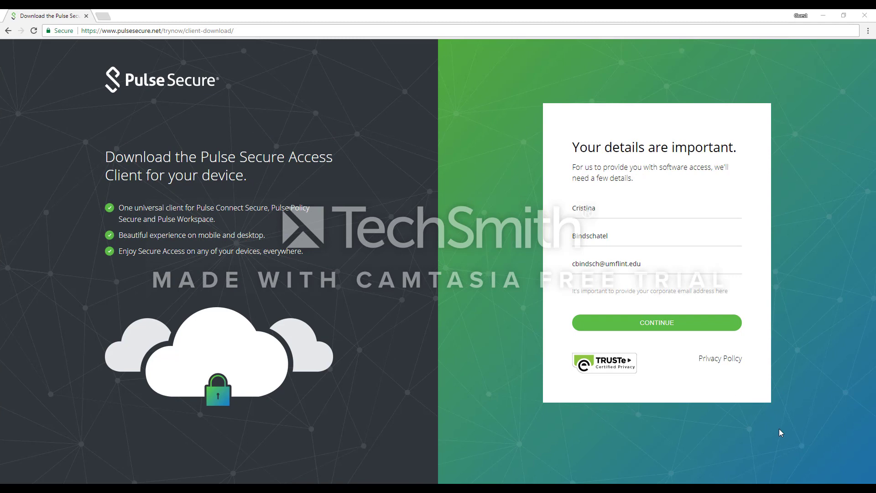
- Submit both pages of the download request form so the client links are e-mailed
{"action": "left_click", "coordinate": [671, 324]}
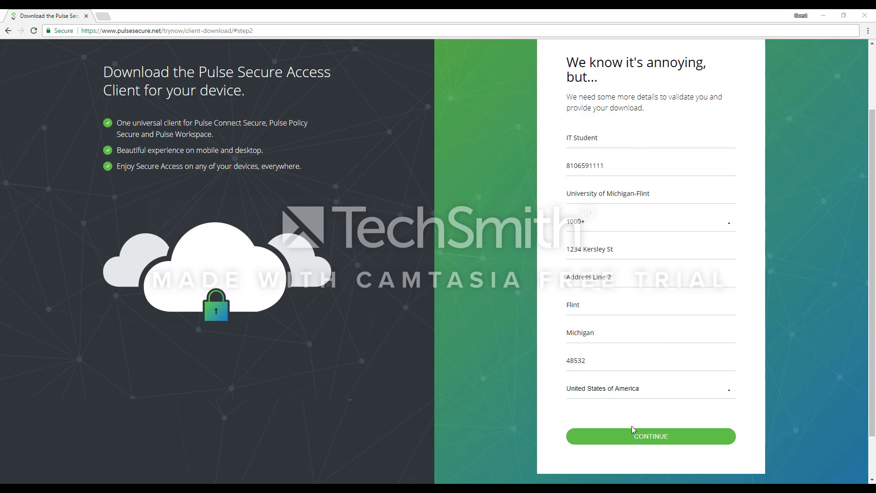
{"action": "left_click", "coordinate": [669, 439]}
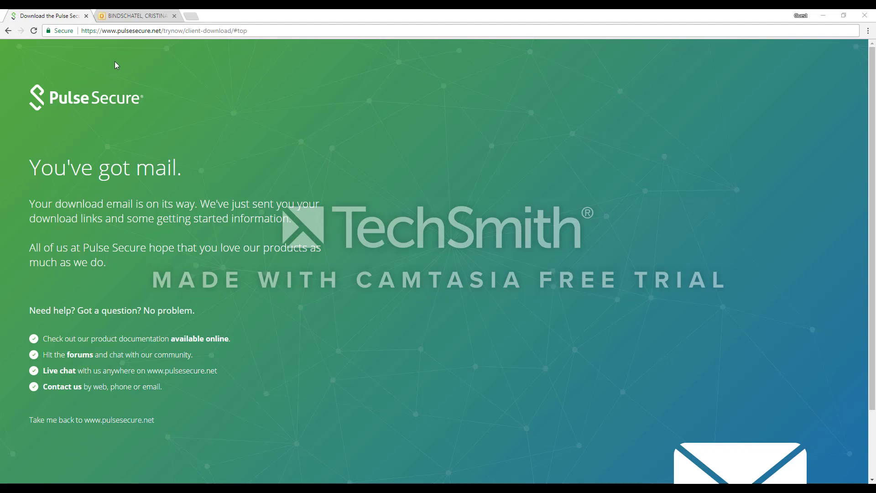
- Switch to Outlook Web App and scroll down the 'Your download links are here!' e-mail
{"action": "left_click", "coordinate": [132, 15]}
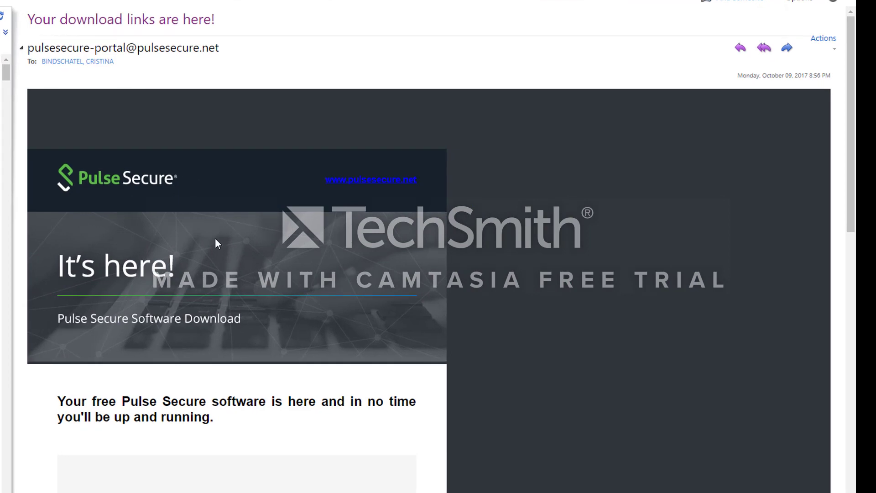
{"action": "scroll", "coordinate": [139, 367], "scroll_direction": "down", "scroll_amount": 3}
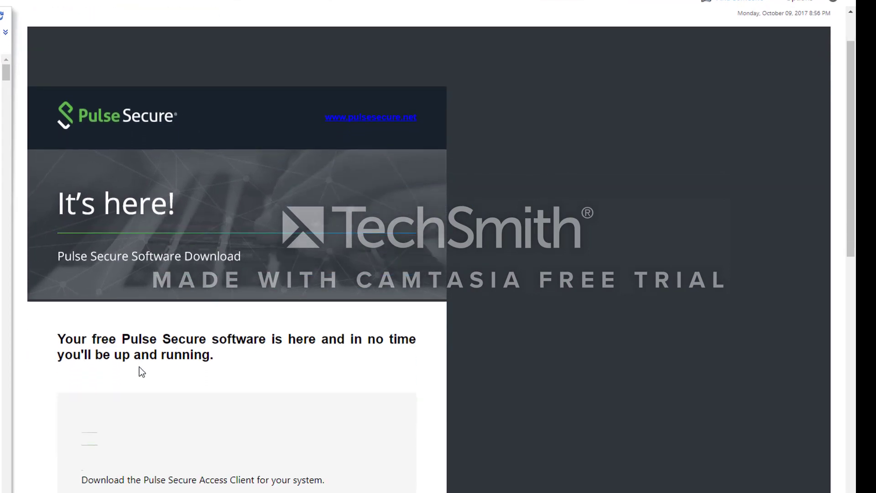
{"action": "scroll", "coordinate": [139, 366], "scroll_direction": "down", "scroll_amount": 3}
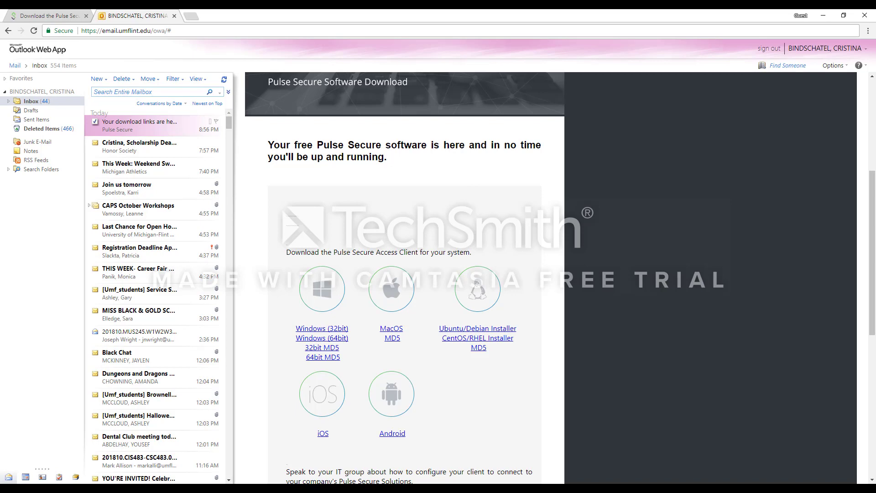
- Minimize the browser window to reveal the desktop
{"action": "left_click", "coordinate": [824, 16]}
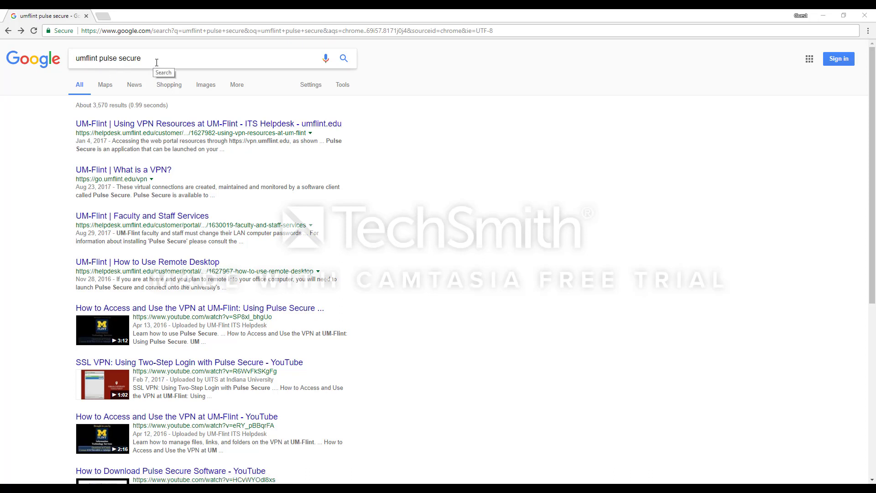
- Open the 'Using VPN Resources at UM-Flint' article, scroll to Launching Pulse Secure, and show Pulse Secure
{"action": "left_click", "coordinate": [307, 125]}
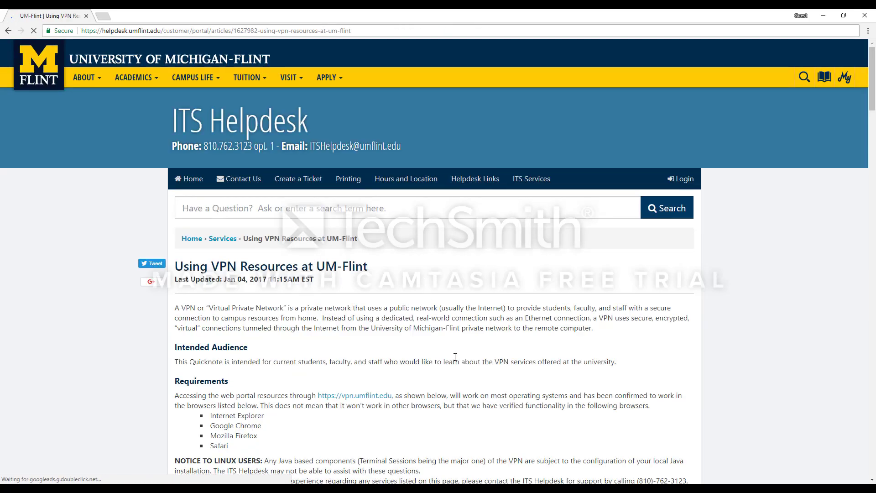
{"action": "scroll", "coordinate": [466, 384], "scroll_direction": "down", "scroll_amount": 2}
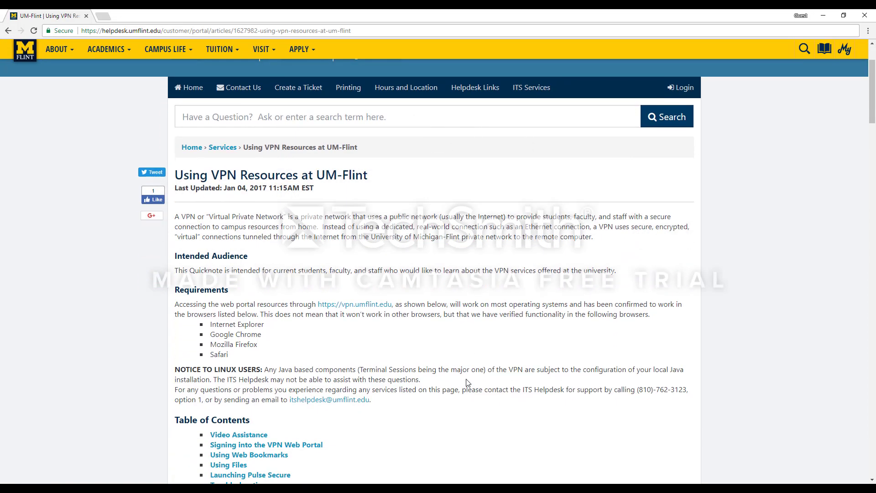
{"action": "scroll", "coordinate": [466, 382], "scroll_direction": "down", "scroll_amount": 10}
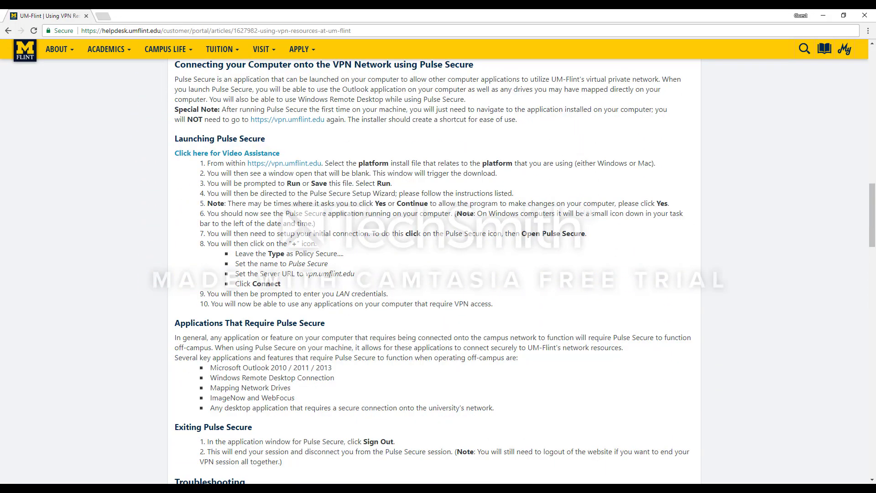
{"action": "mouse_move", "coordinate": [468, 488]}
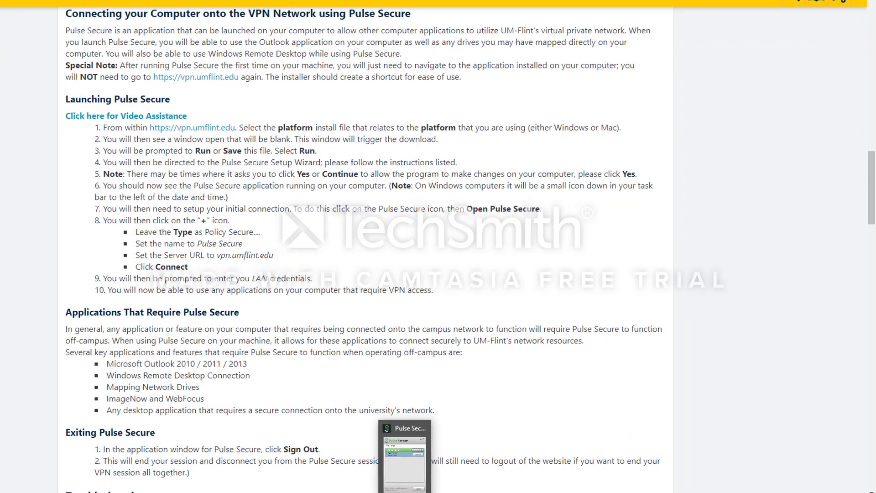
{"action": "left_click", "coordinate": [404, 460]}
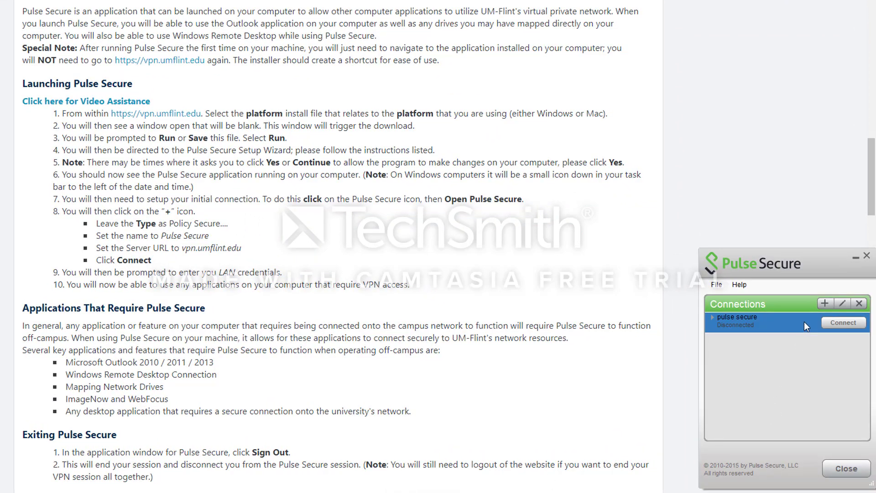
- Add a Policy Secure connection 'Pulse Secure' with server URL vpn.umflint.edu and connect to it
{"action": "left_click", "coordinate": [828, 305]}
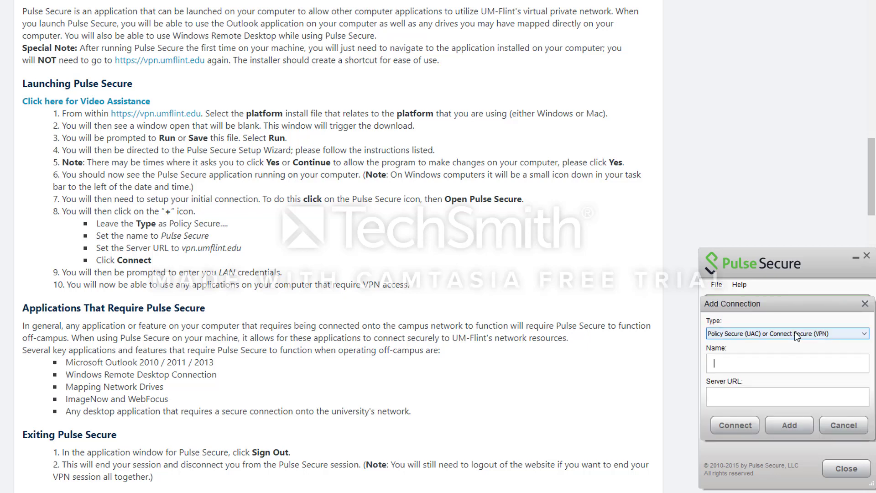
{"action": "left_click", "coordinate": [796, 334]}
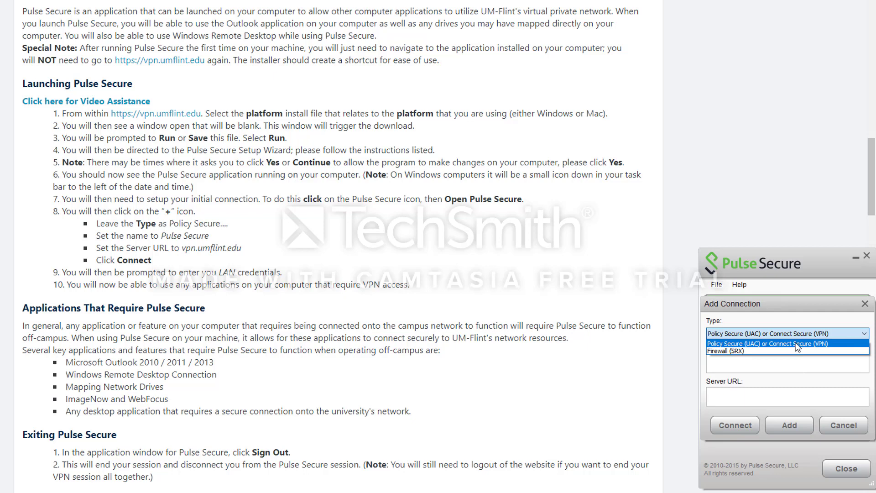
{"action": "left_click", "coordinate": [797, 343]}
{"action": "left_click", "coordinate": [760, 360]}
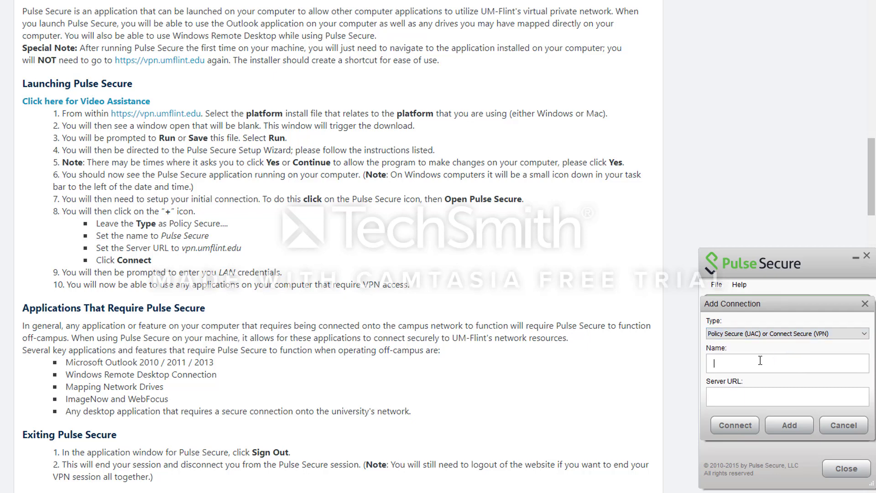
{"action": "type", "text": "Pulse Secure"}
{"action": "left_click", "coordinate": [736, 390]}
{"action": "type", "text": "vpn.umflint.edu"}
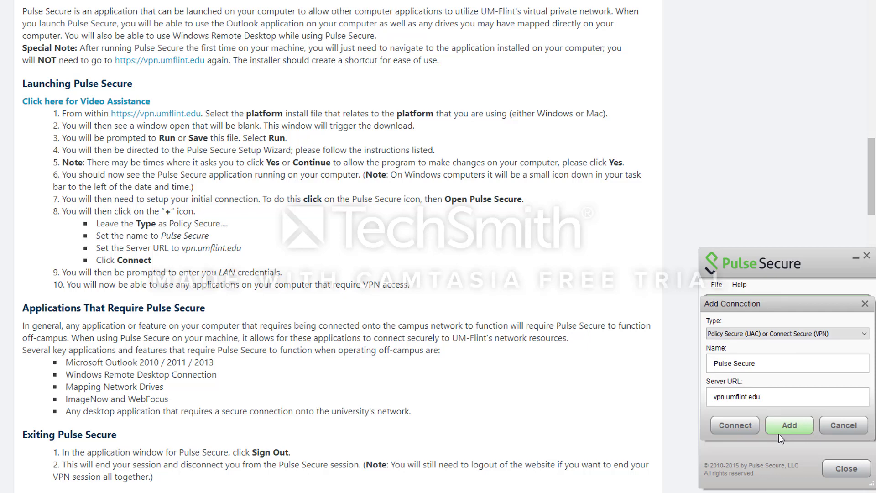
{"action": "left_click", "coordinate": [751, 433]}
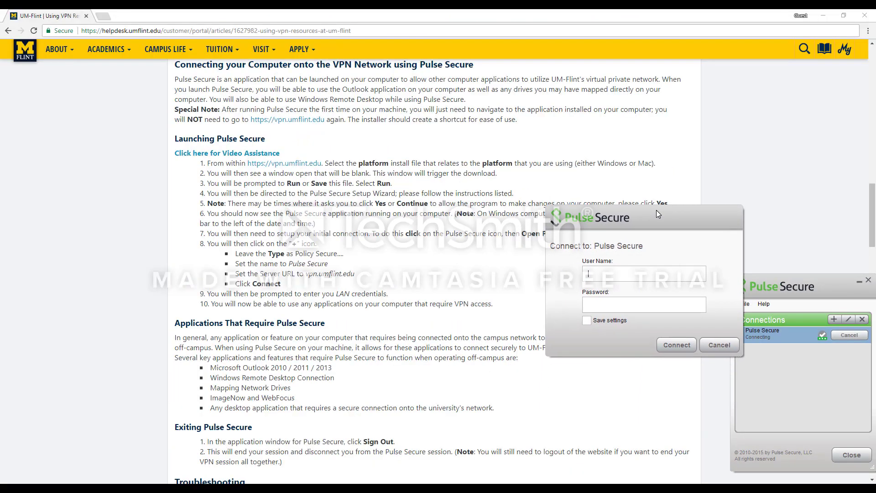
- Enter the LAN user name and password, tick Save settings, and connect the VPN
{"action": "left_click_drag", "start_coordinate": [656, 210], "coordinate": [612, 143]}
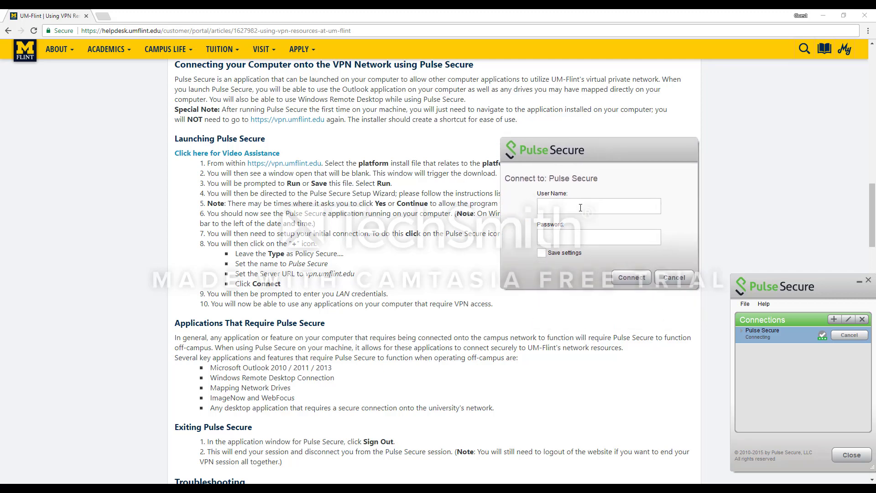
{"action": "left_click", "coordinate": [541, 254]}
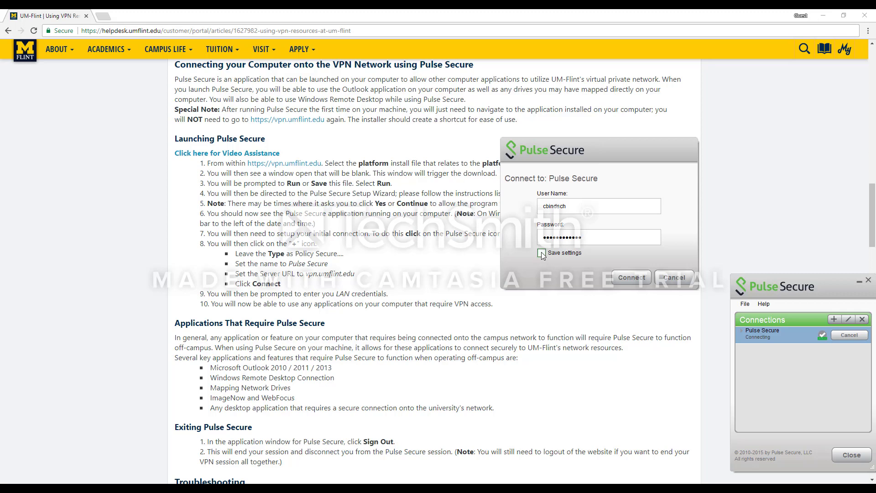
{"action": "left_click", "coordinate": [629, 281]}
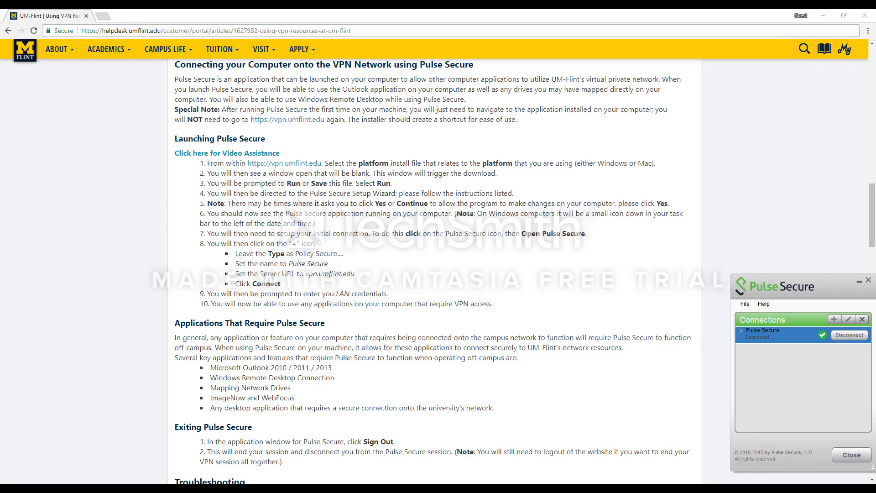
- Bring the Pulse Secure window to the front from the hidden tray icons
{"action": "left_click", "coordinate": [768, 489]}
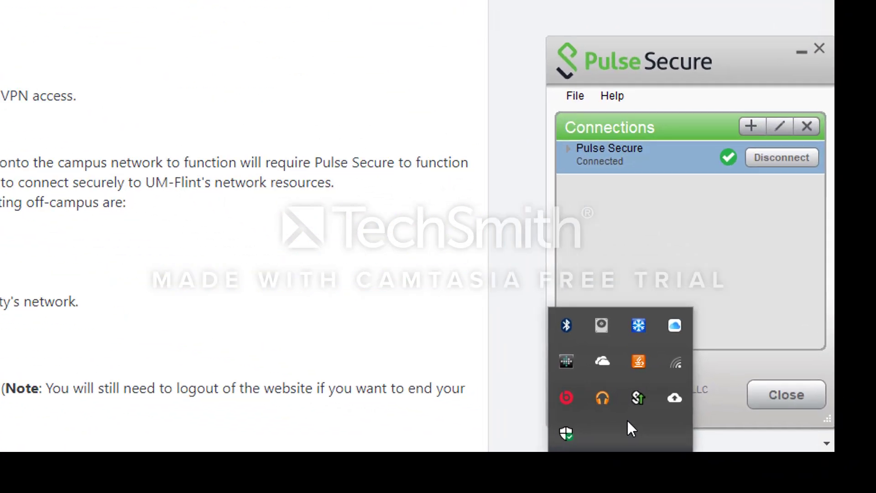
{"action": "mouse_move", "coordinate": [623, 402]}
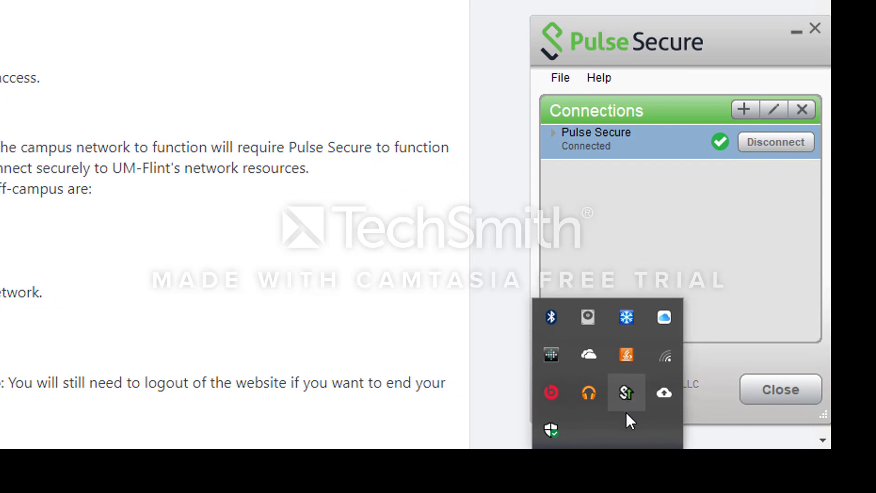
{"action": "left_click", "coordinate": [733, 236]}
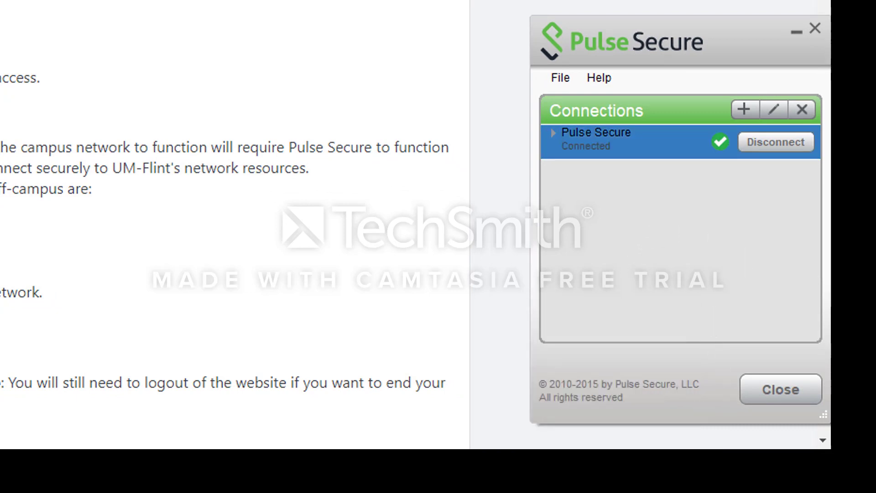
- Disconnect the Pulse Secure VPN from the tray icon's Pulse Secure > Disconnect menu
{"action": "left_click", "coordinate": [608, 461]}
{"action": "right_click", "coordinate": [625, 391]}
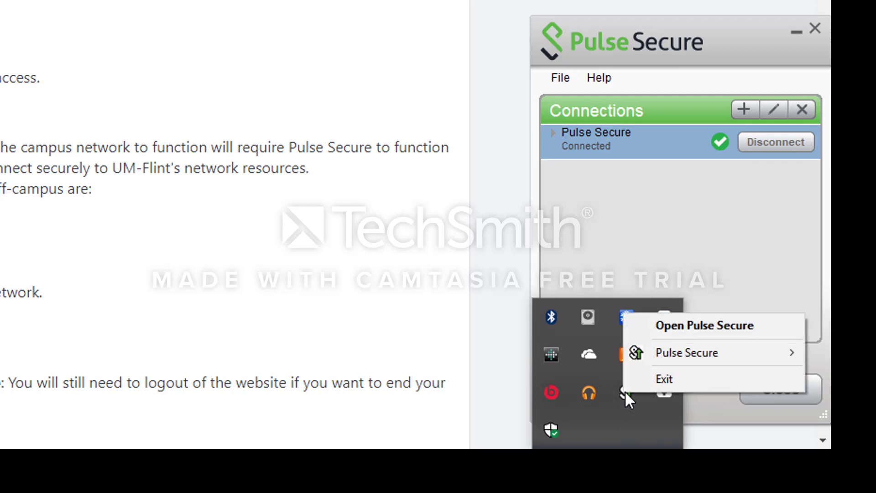
{"action": "mouse_move", "coordinate": [669, 356]}
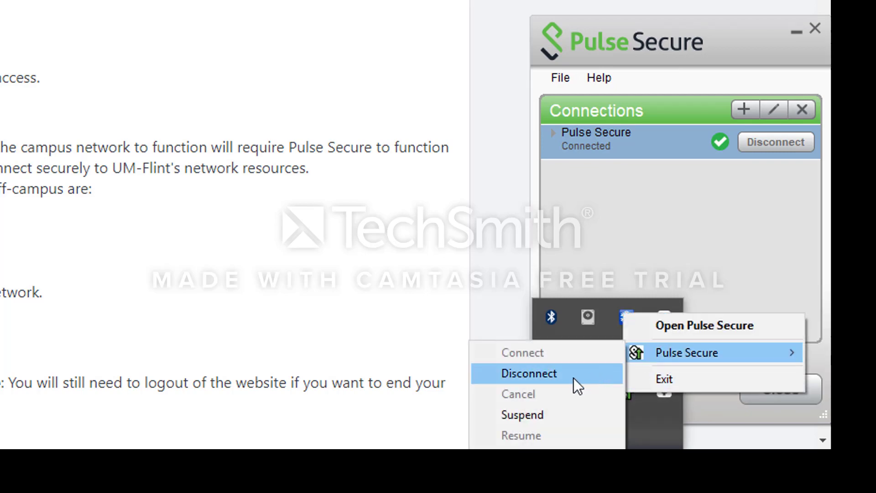
{"action": "left_click", "coordinate": [756, 155]}
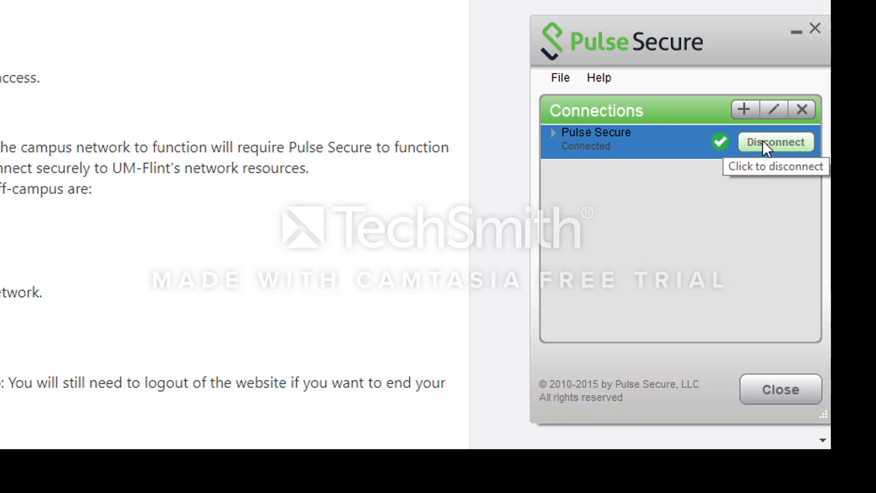
{"action": "left_click", "coordinate": [762, 141]}
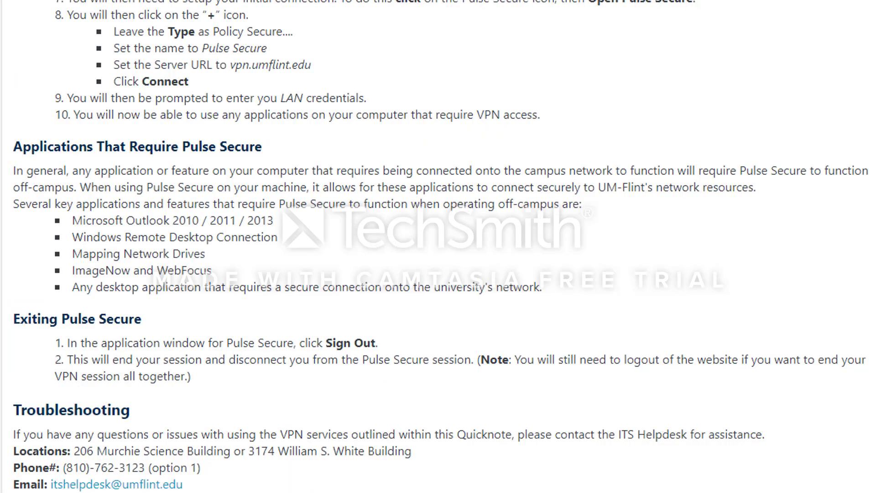